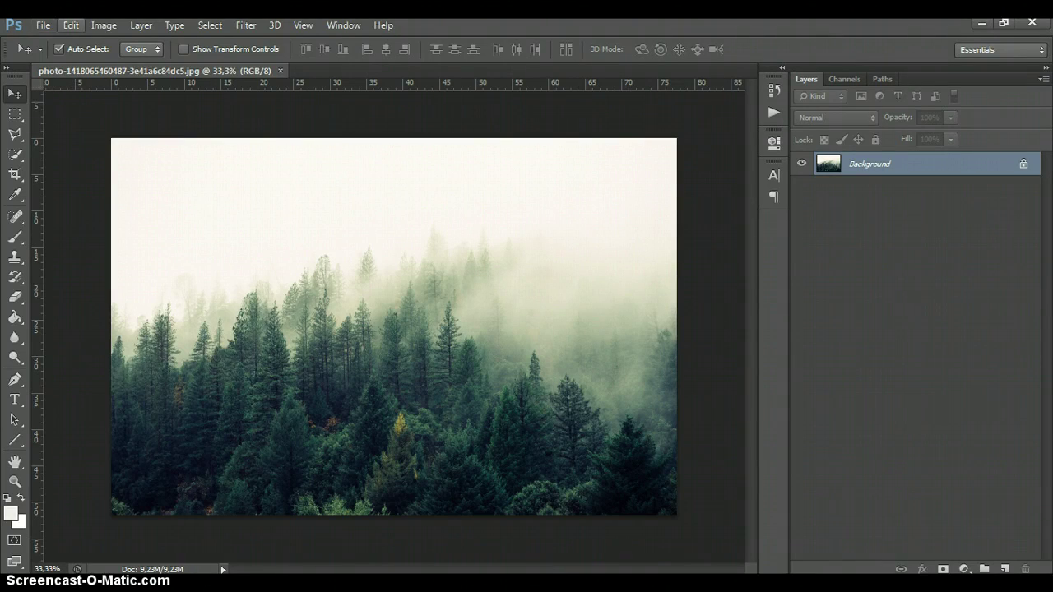
# Look over the interface preferences and the image's colour mode, leaving both unchanged.
pyautogui.click(71, 24)
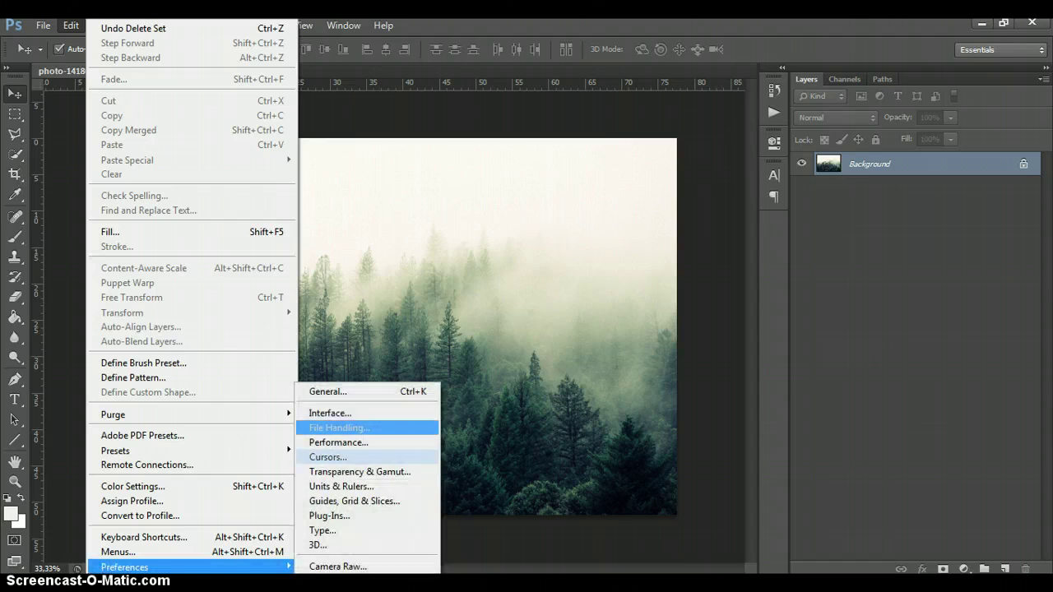
pyautogui.click(330, 409)
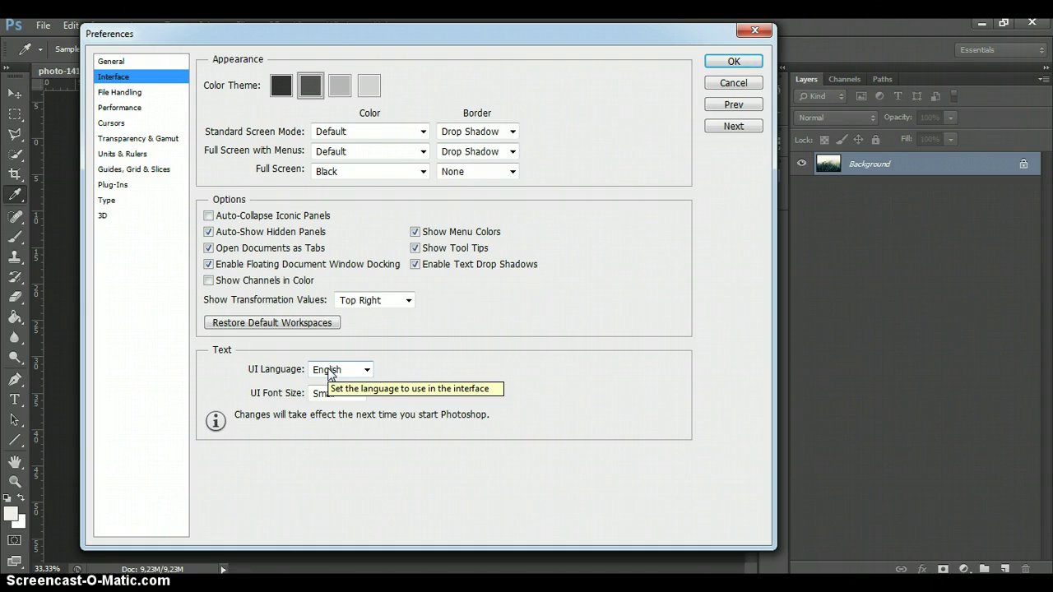
pyautogui.click(739, 83)
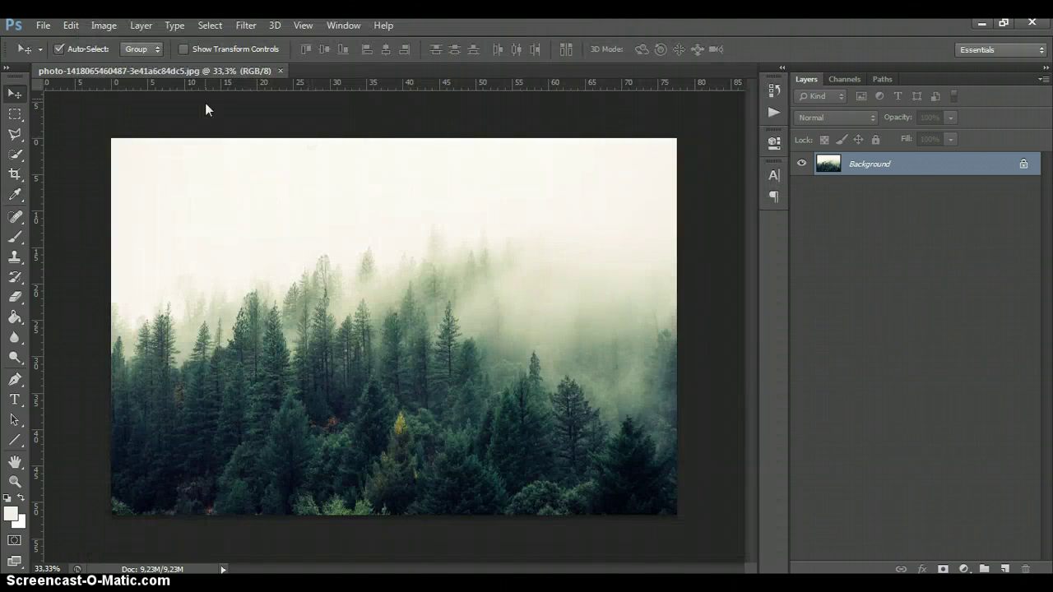
pyautogui.click(113, 26)
pyautogui.moveTo(114, 43)
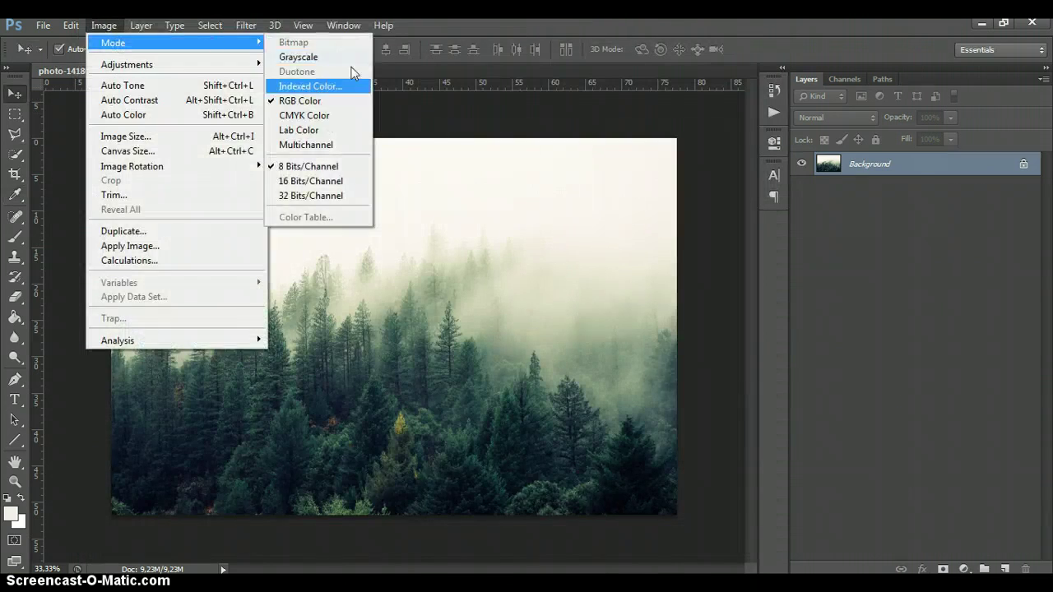
pyautogui.click(417, 115)
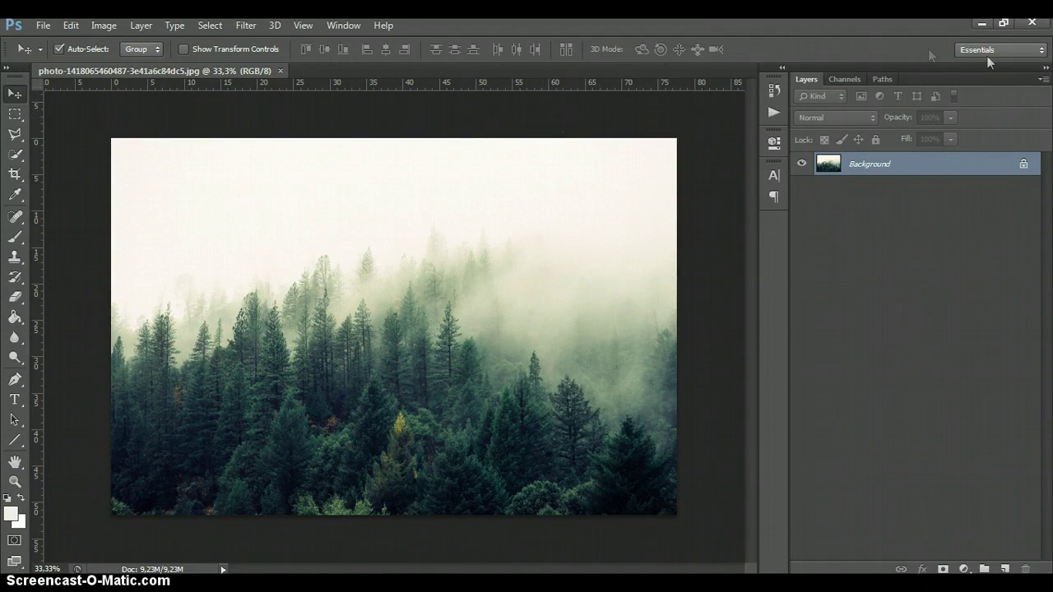
# Review and confirm the Layers panel thumbnail display options.
pyautogui.click(1043, 83)
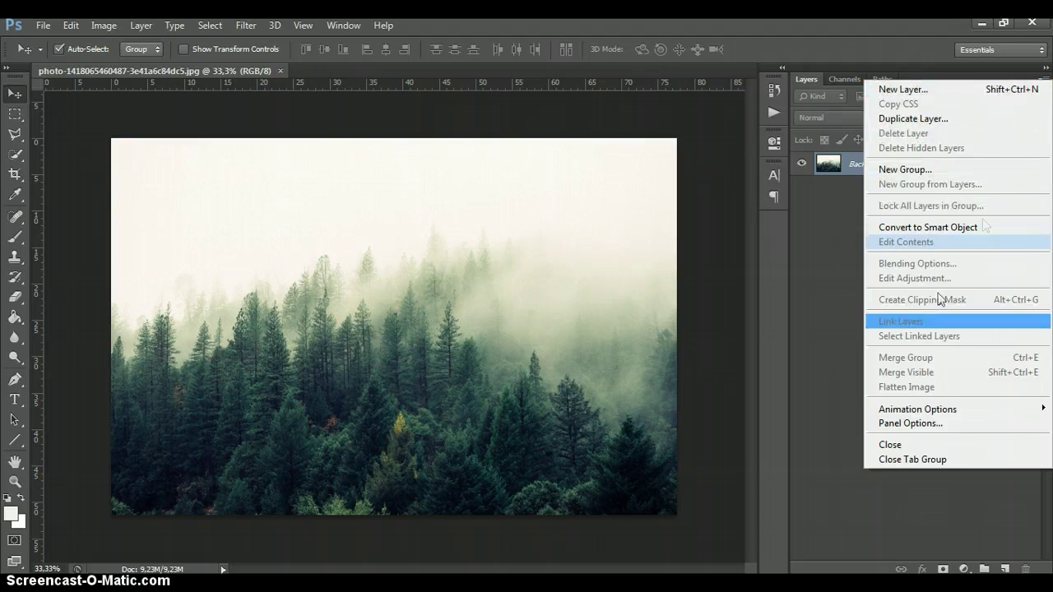
pyautogui.click(924, 424)
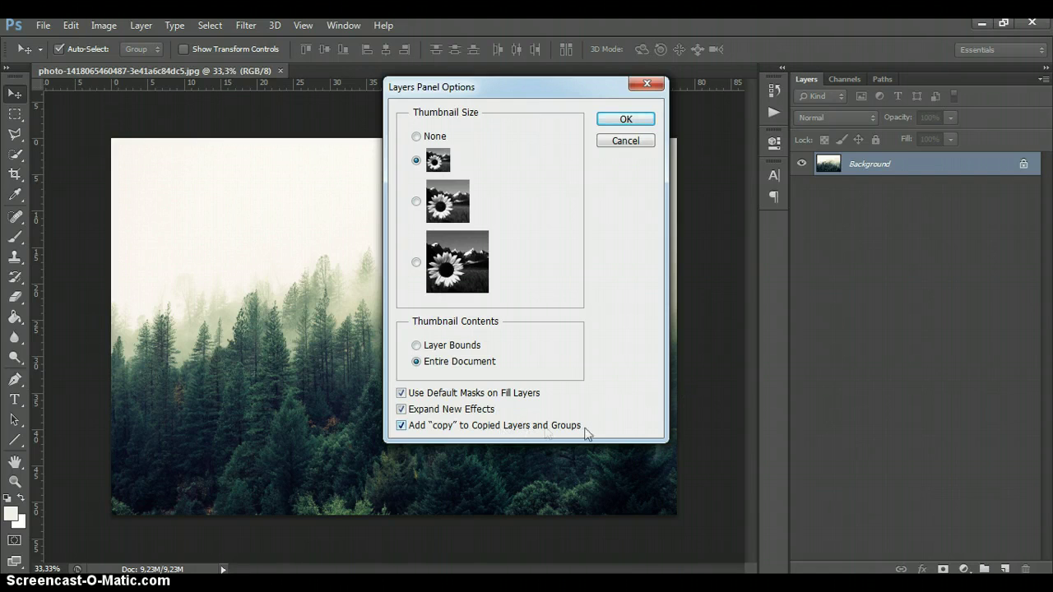
pyautogui.click(622, 120)
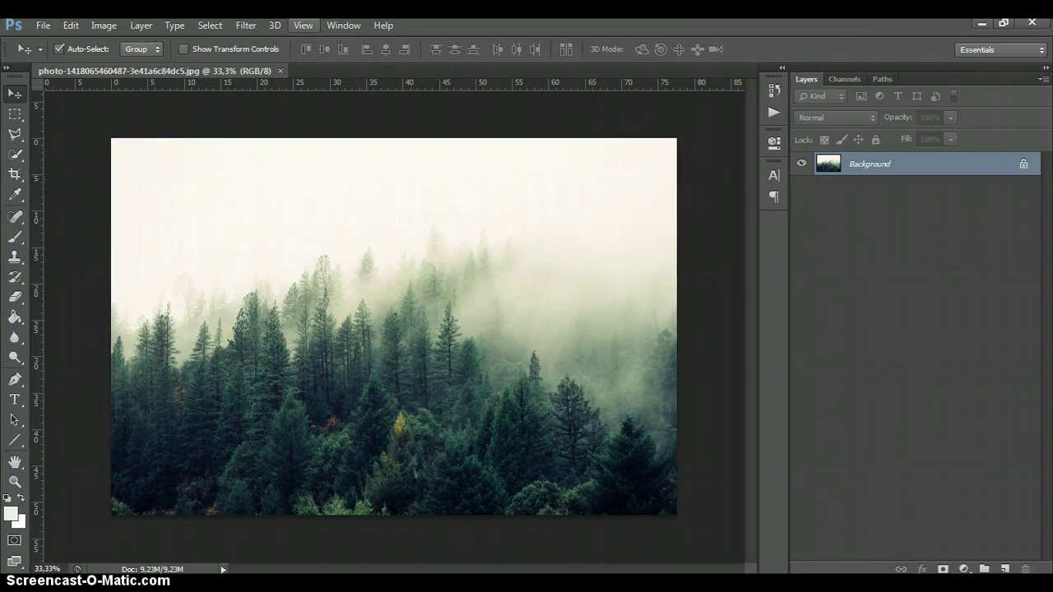
# Load the Double Exposure ATN file into the Actions panel, then collapse the panel.
pyautogui.click(343, 24)
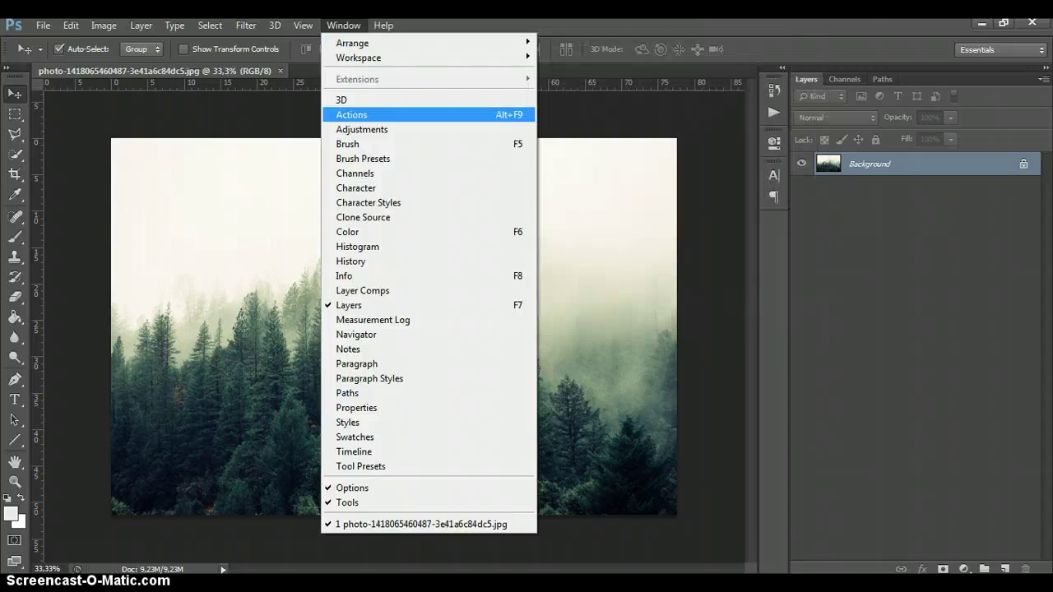
pyautogui.click(351, 114)
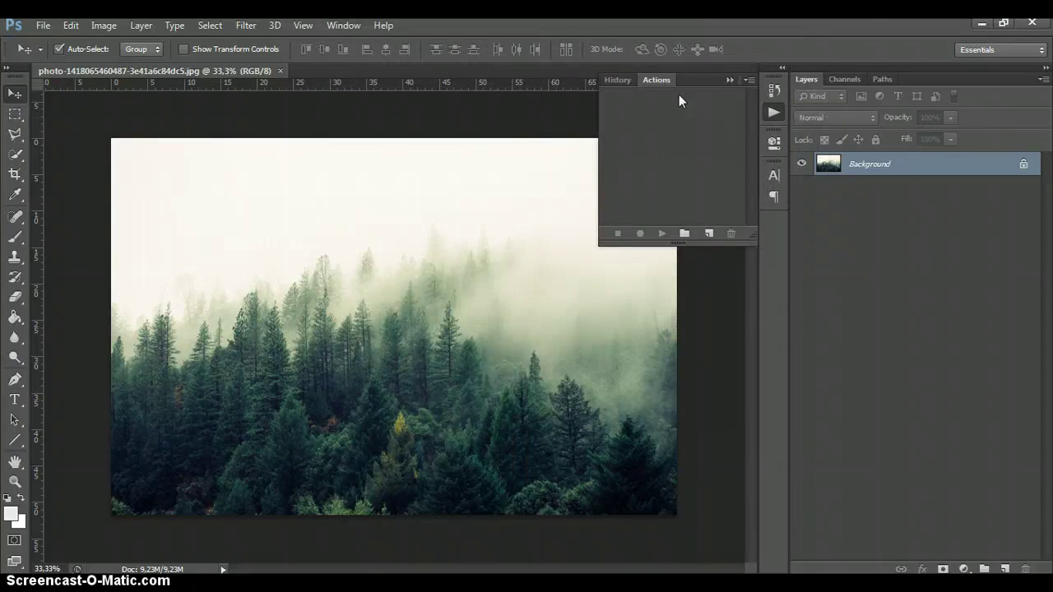
pyautogui.click(749, 79)
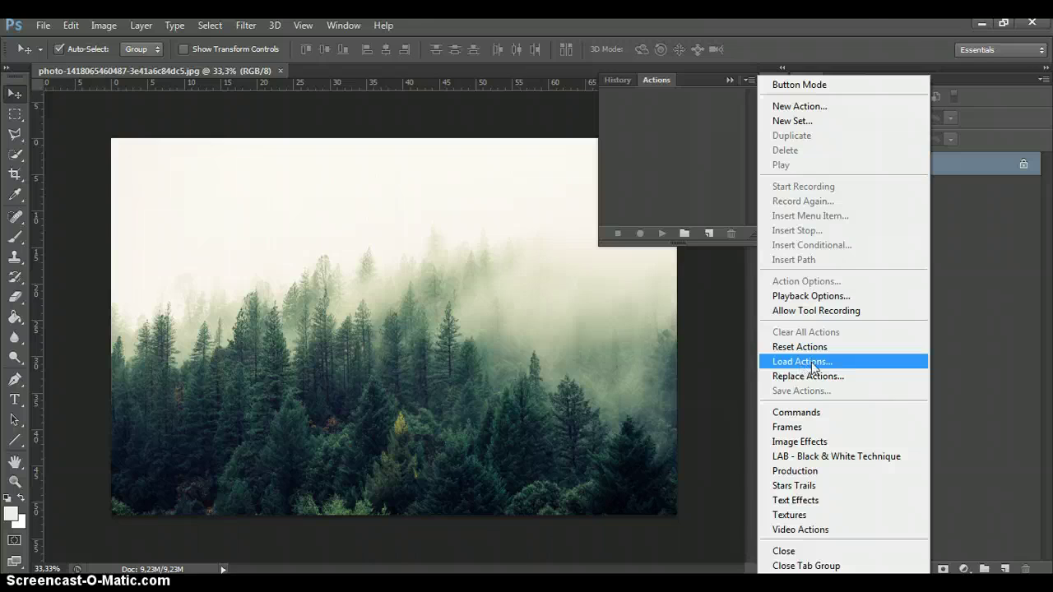
pyautogui.click(812, 367)
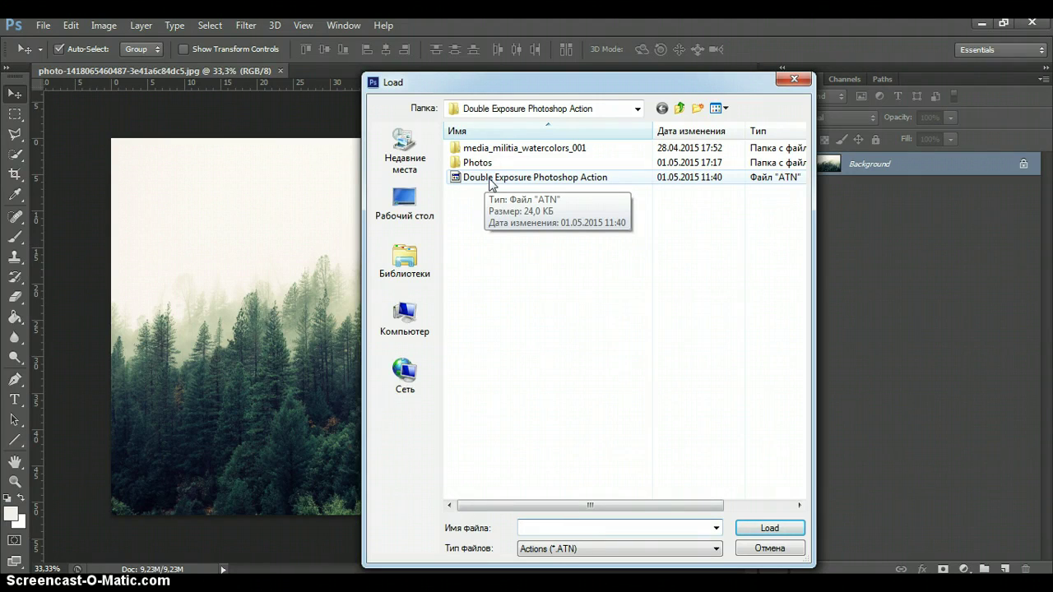
pyautogui.doubleClick(493, 178)
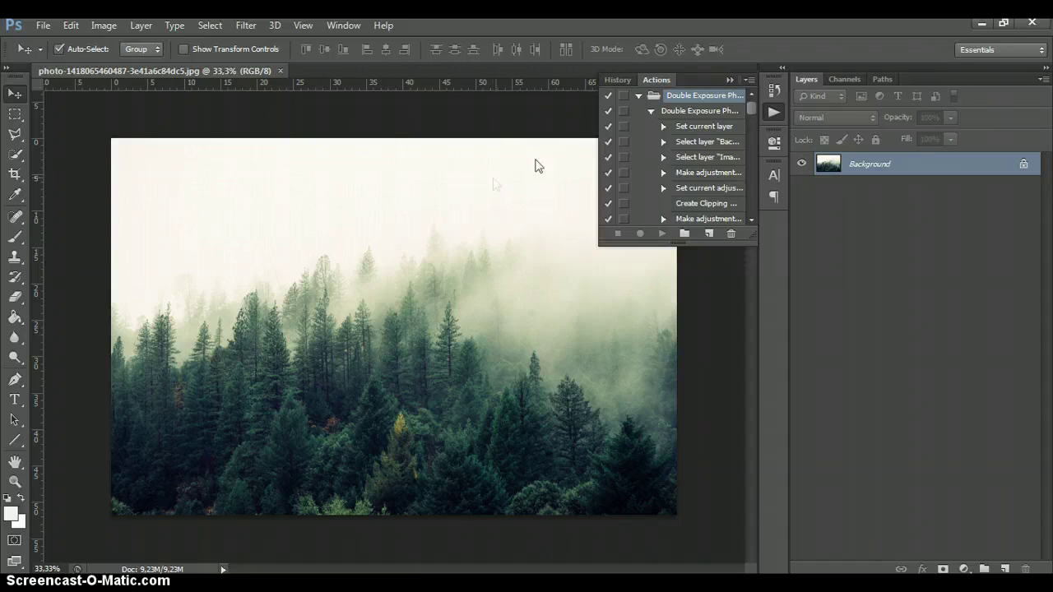
pyautogui.click(729, 79)
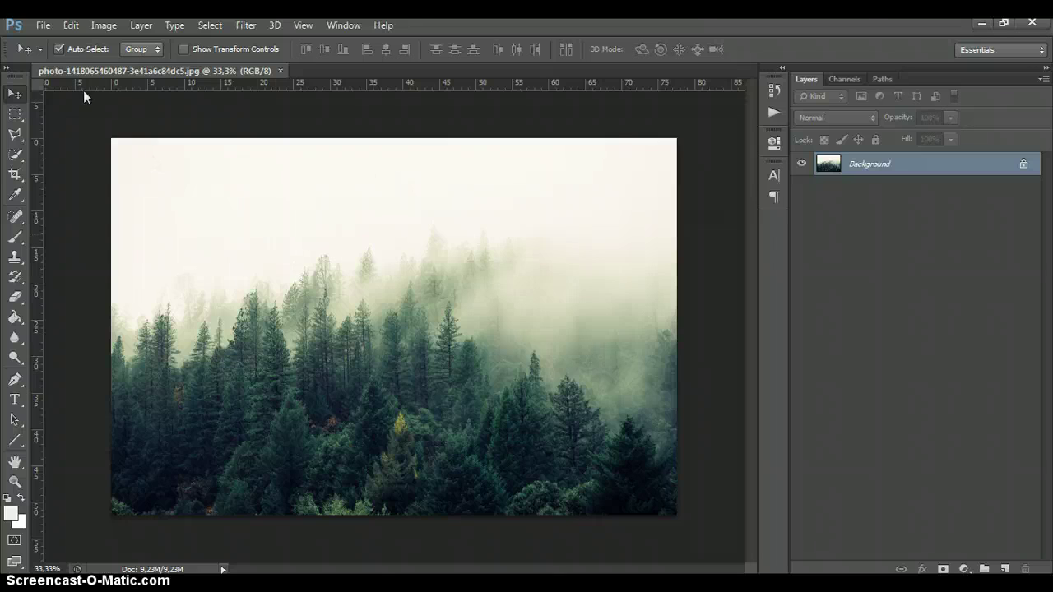
# Place the woman's profile portrait from the Photos folder as a layer above the forest.
pyautogui.click(43, 25)
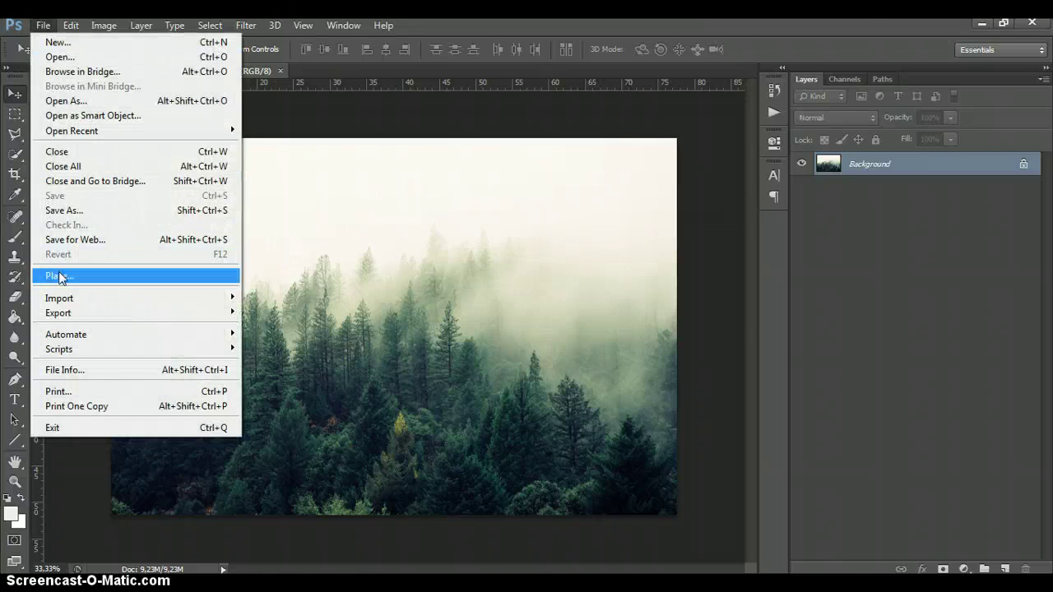
pyautogui.click(60, 277)
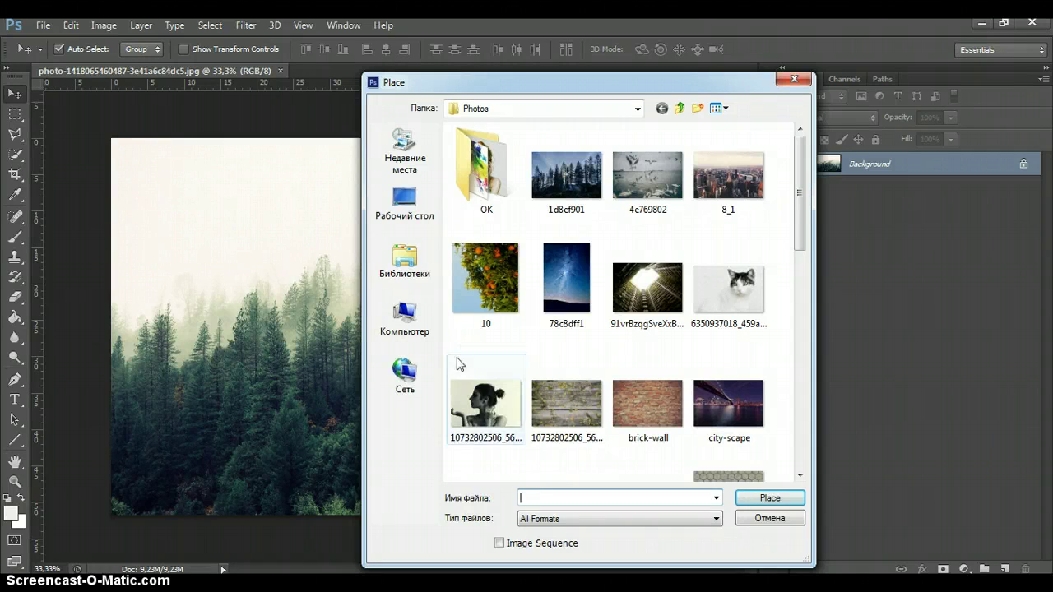
pyautogui.click(491, 398)
pyautogui.doubleClick(490, 398)
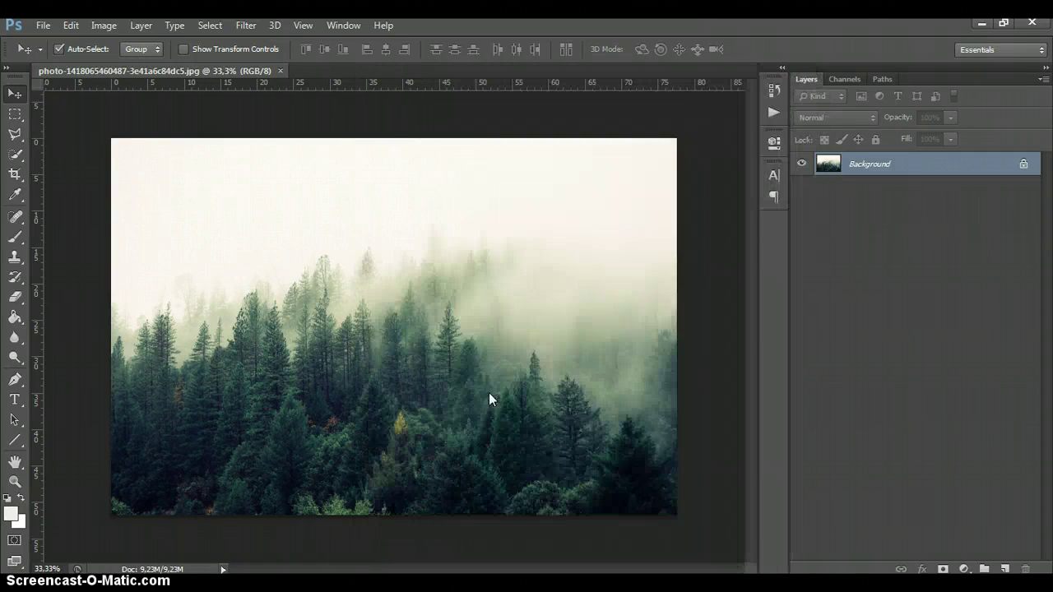
pyautogui.press('Return')
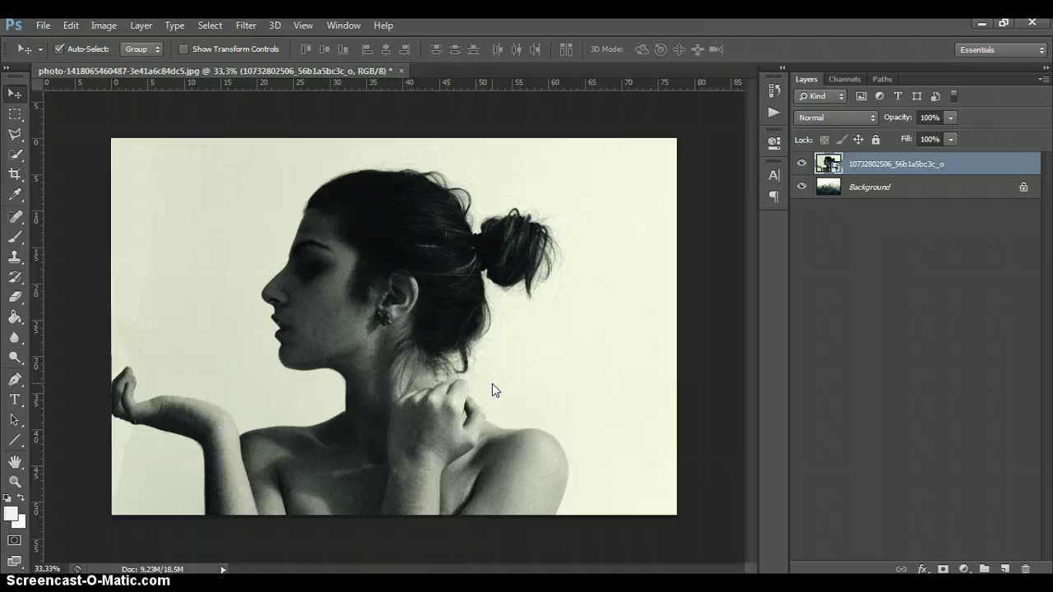
pyautogui.click(775, 113)
# Select the Double Exposure action and play it on the portrait.
pyautogui.click(686, 110)
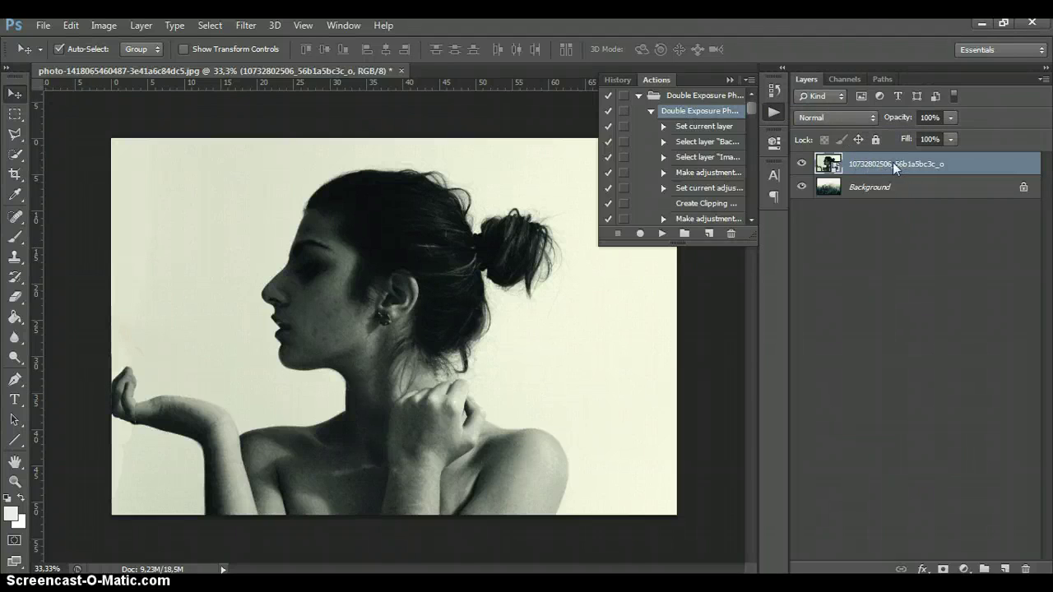
pyautogui.click(661, 233)
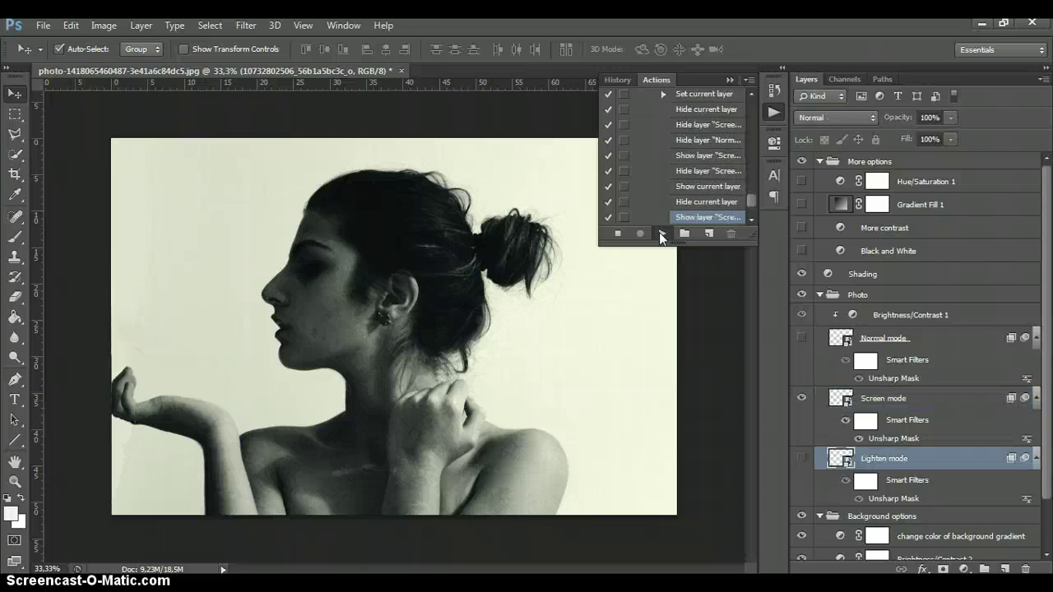
# Preview the Black and White and More contrast layers, then turn on Gradient Fill 1.
pyautogui.click(821, 160)
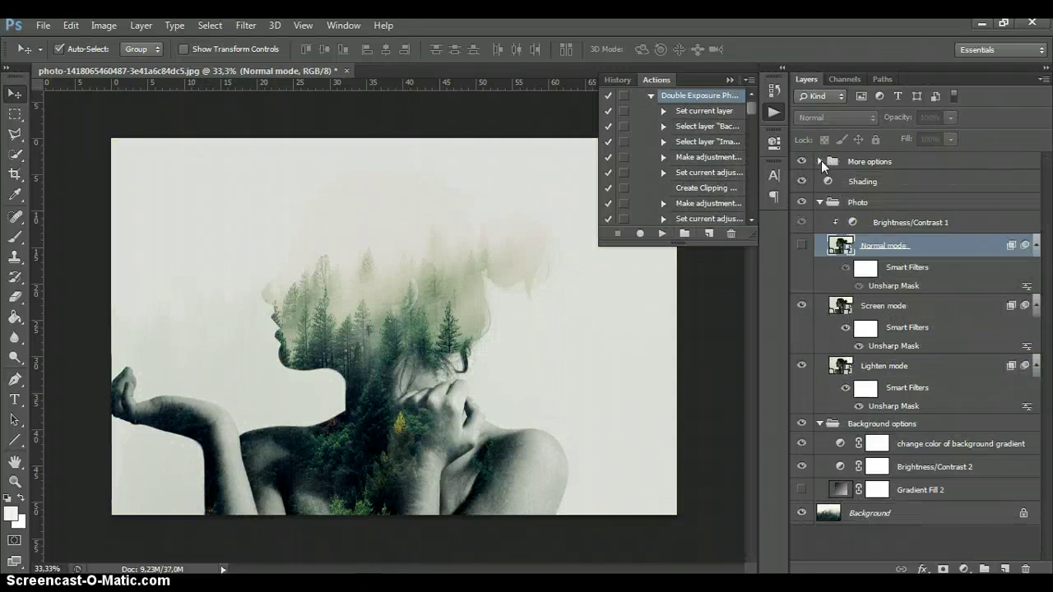
pyautogui.click(819, 200)
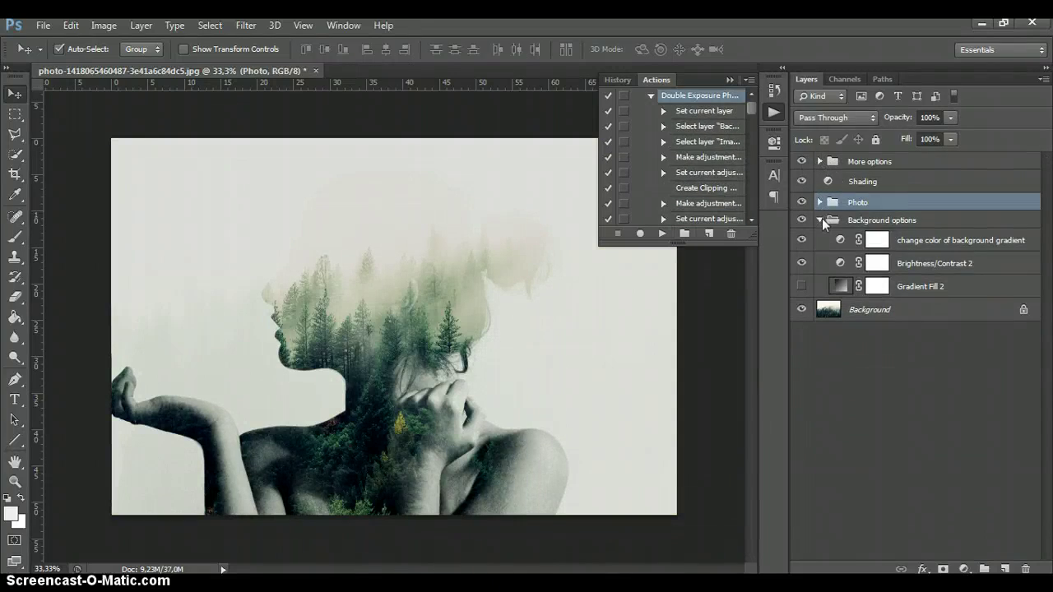
pyautogui.click(820, 220)
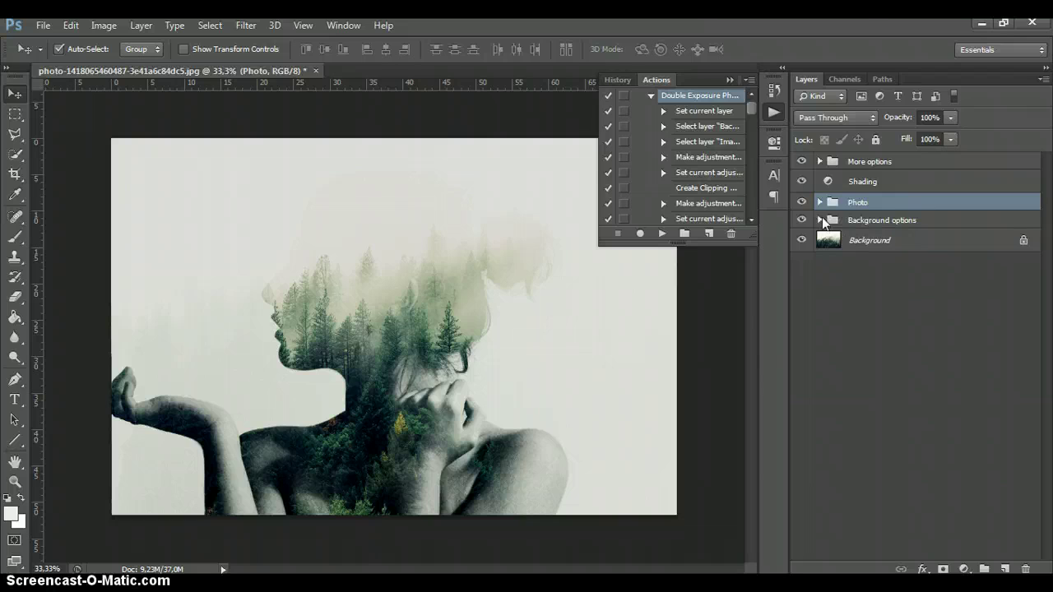
pyautogui.click(821, 162)
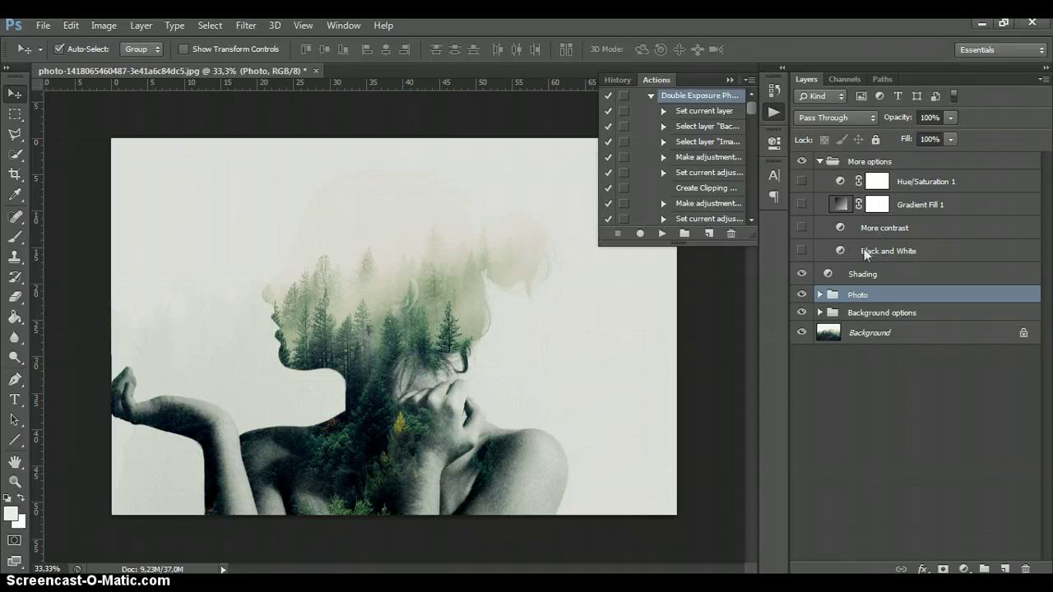
pyautogui.click(803, 250)
pyautogui.click(803, 250)
pyautogui.click(802, 228)
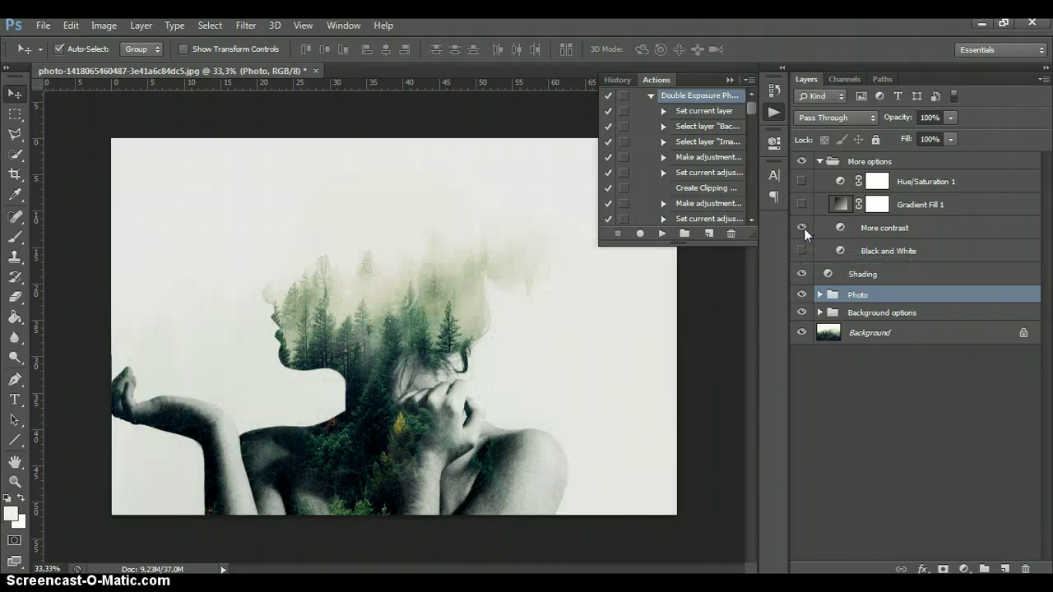
pyautogui.click(804, 228)
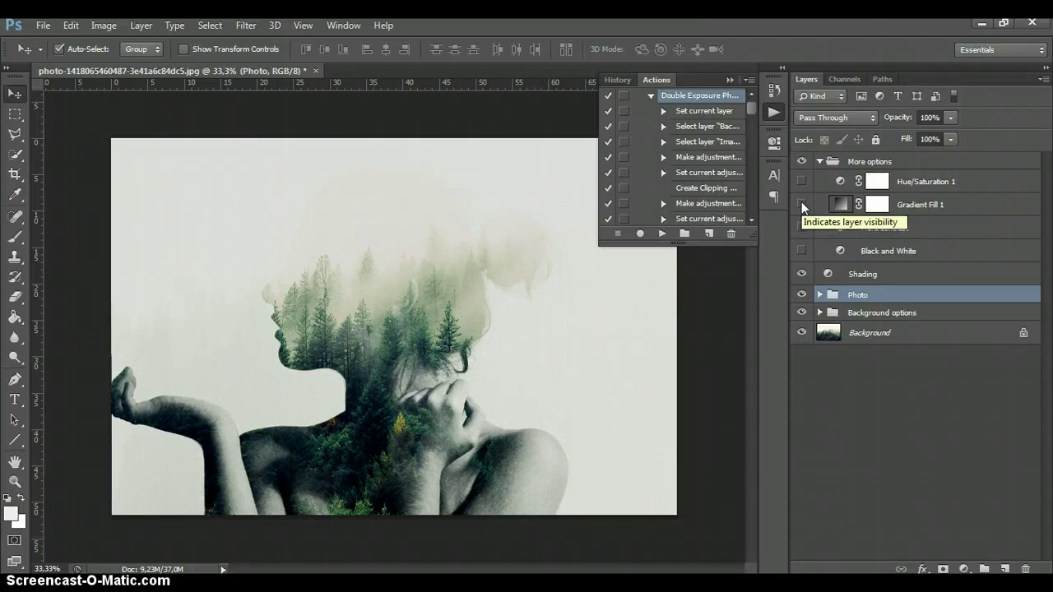
pyautogui.click(803, 205)
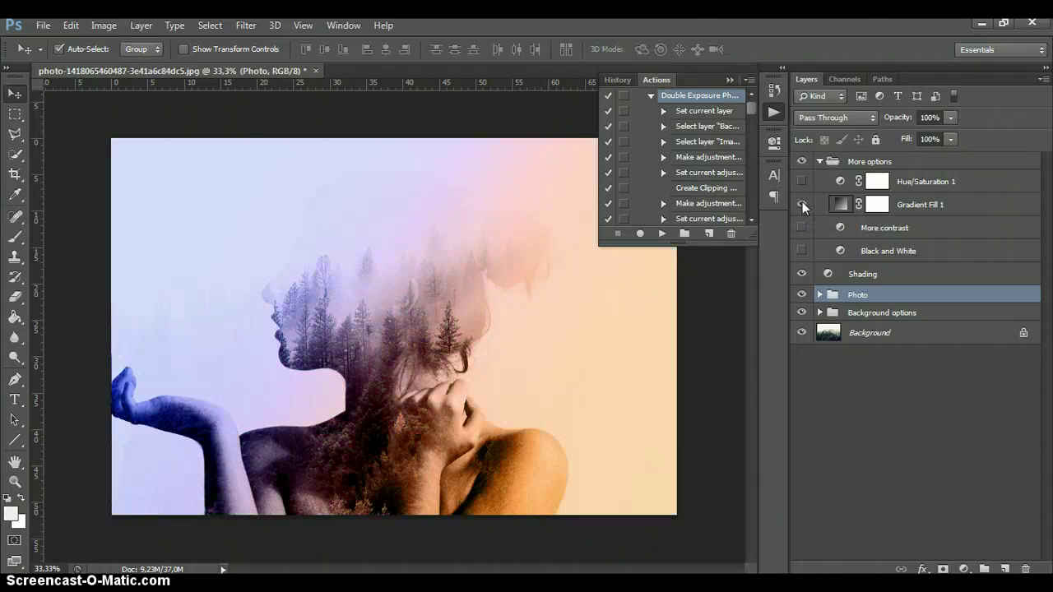
# Try a hue shift on Hue/Saturation 1, then hide it and collapse More options.
pyautogui.doubleClick(843, 181)
pyautogui.moveTo(654, 238)
pyautogui.mouseDown()
pyautogui.moveTo(713, 236)
pyautogui.moveTo(573, 241)
pyautogui.moveTo(642, 237)
pyautogui.mouseUp()
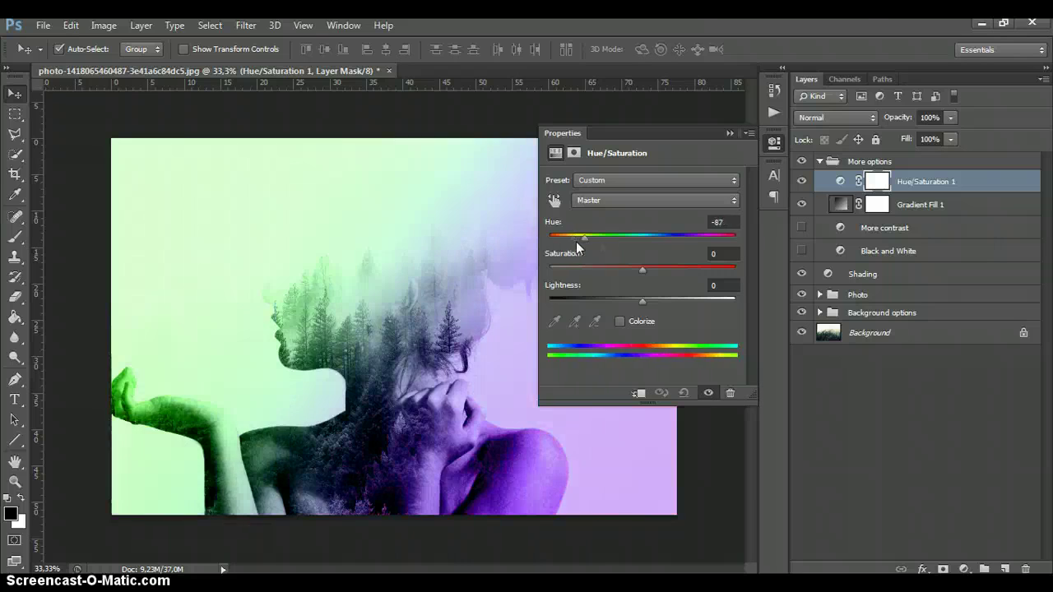
pyautogui.click(729, 133)
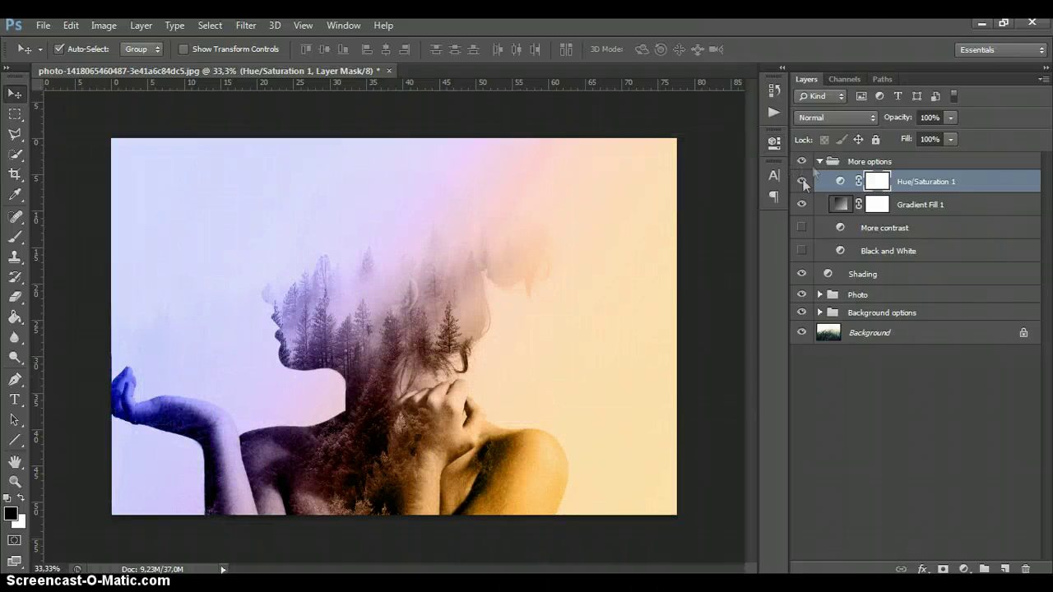
pyautogui.click(802, 181)
pyautogui.click(819, 163)
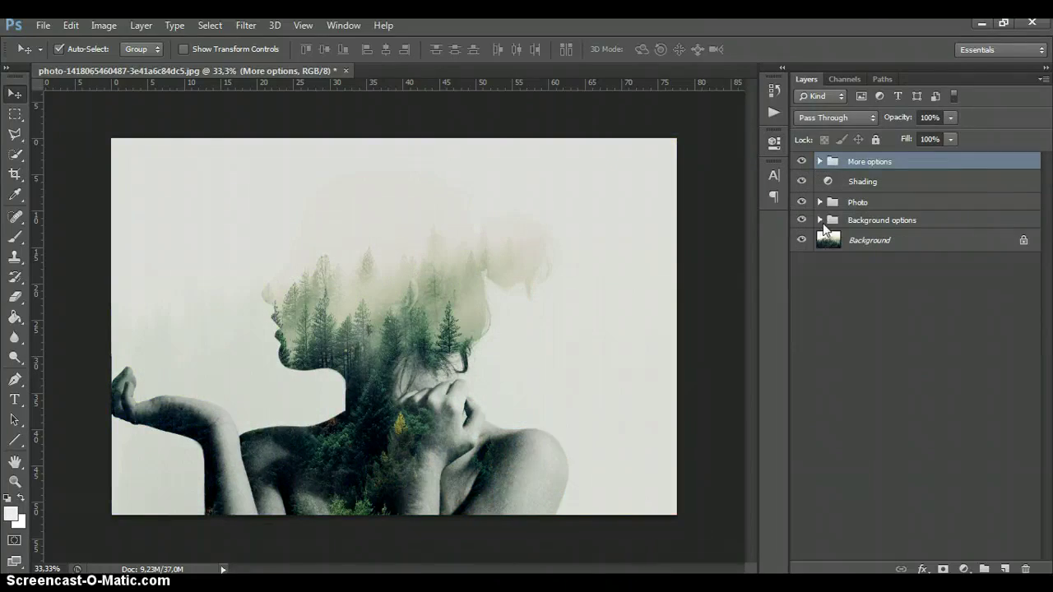
# Show Gradient Fill 2 and lower Brightness/Contrast 2 brightness to -26.
pyautogui.click(820, 219)
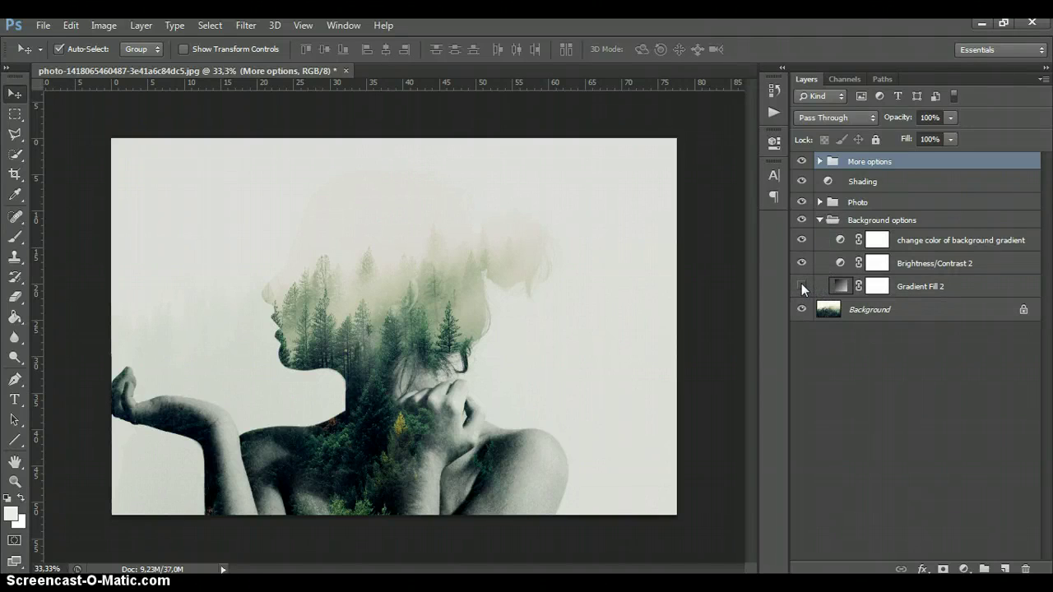
pyautogui.click(803, 285)
pyautogui.doubleClick(840, 261)
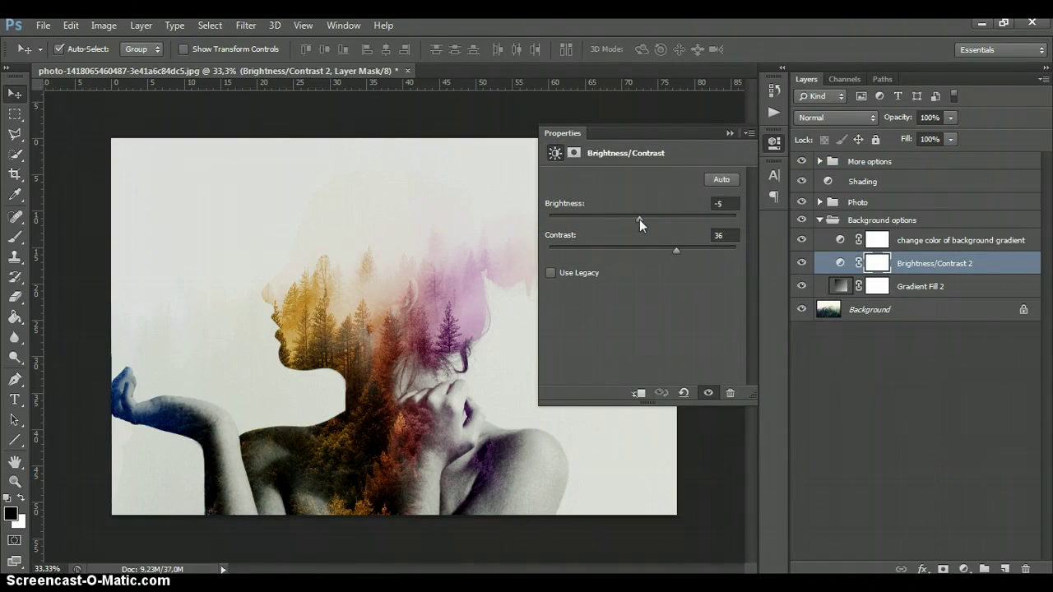
pyautogui.moveTo(639, 219); pyautogui.dragTo(626, 219)
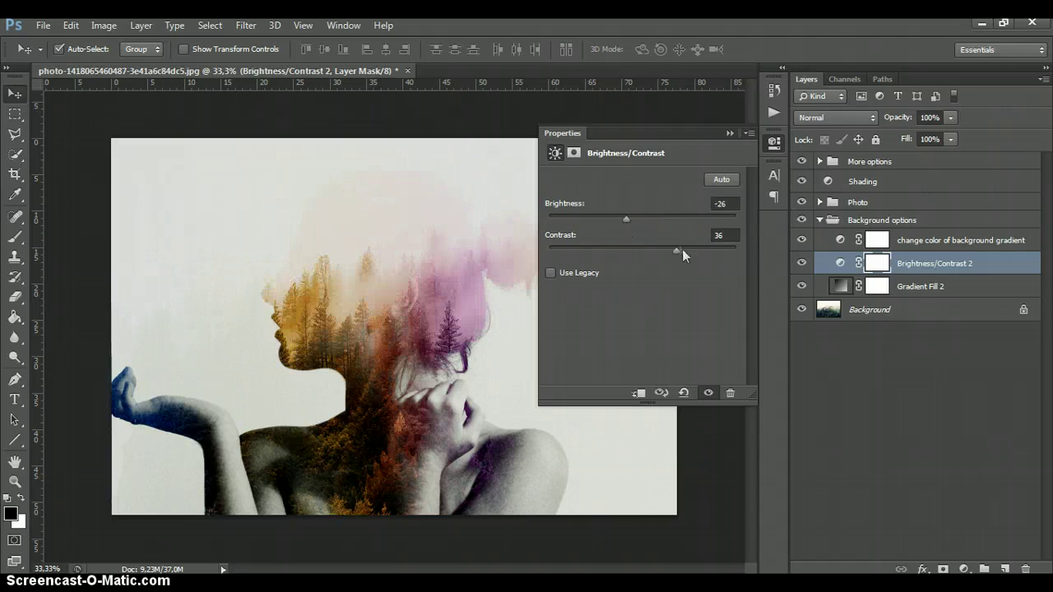
pyautogui.click(729, 133)
# Shift the background hue layer's Hue to -113 so the forest turns purple.
pyautogui.doubleClick(839, 238)
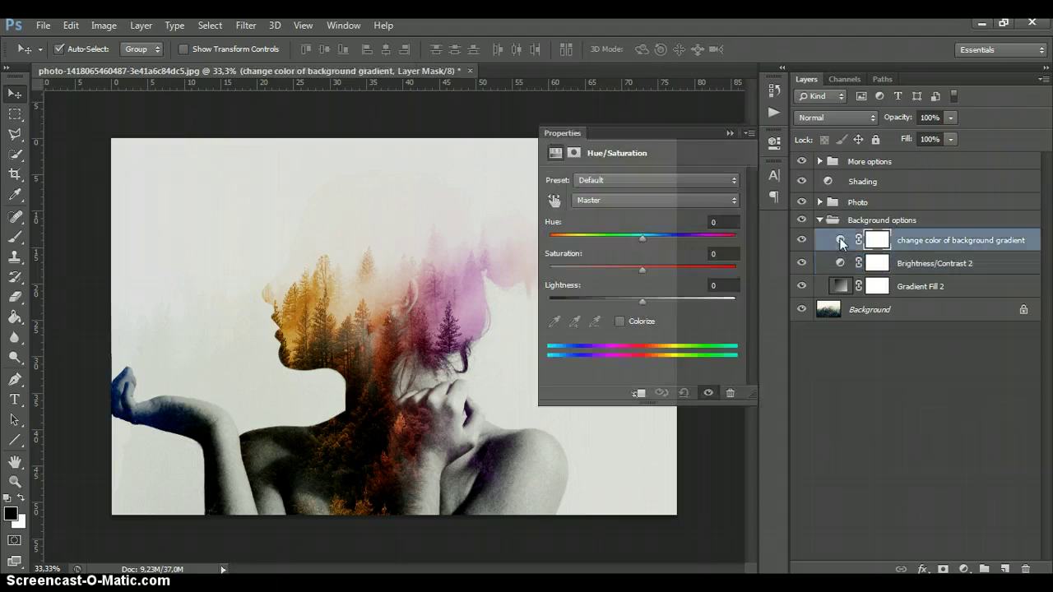
pyautogui.moveTo(644, 237)
pyautogui.mouseDown()
pyautogui.moveTo(715, 238)
pyautogui.moveTo(574, 238)
pyautogui.mouseUp()
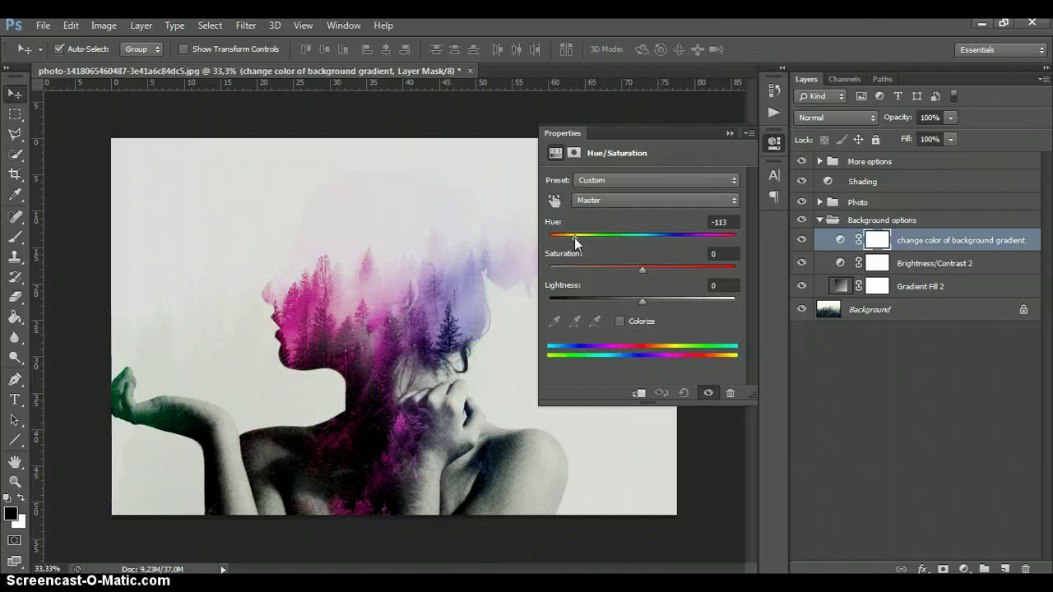
pyautogui.click(731, 133)
pyautogui.click(850, 203)
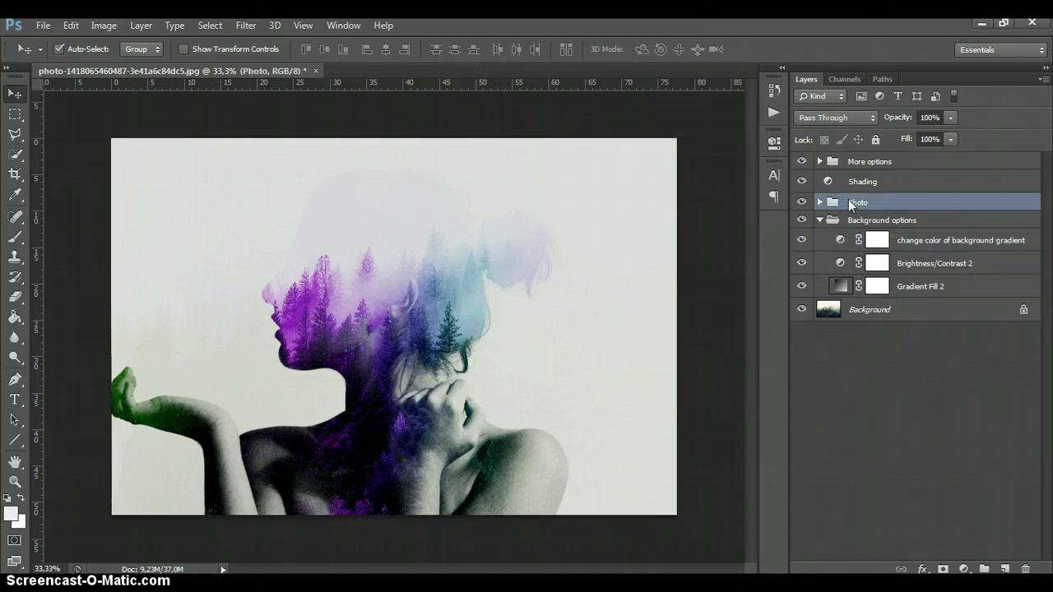
pyautogui.click(953, 117)
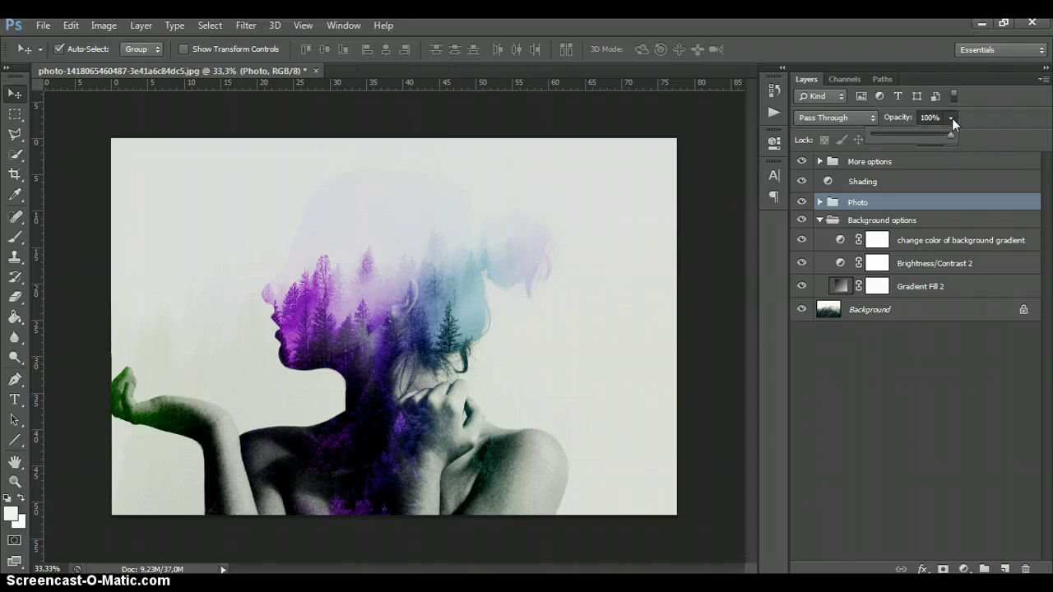
pyautogui.moveTo(948, 136)
pyautogui.mouseDown()
pyautogui.moveTo(899, 140)
pyautogui.moveTo(958, 139)
pyautogui.mouseUp()
pyautogui.click(973, 142)
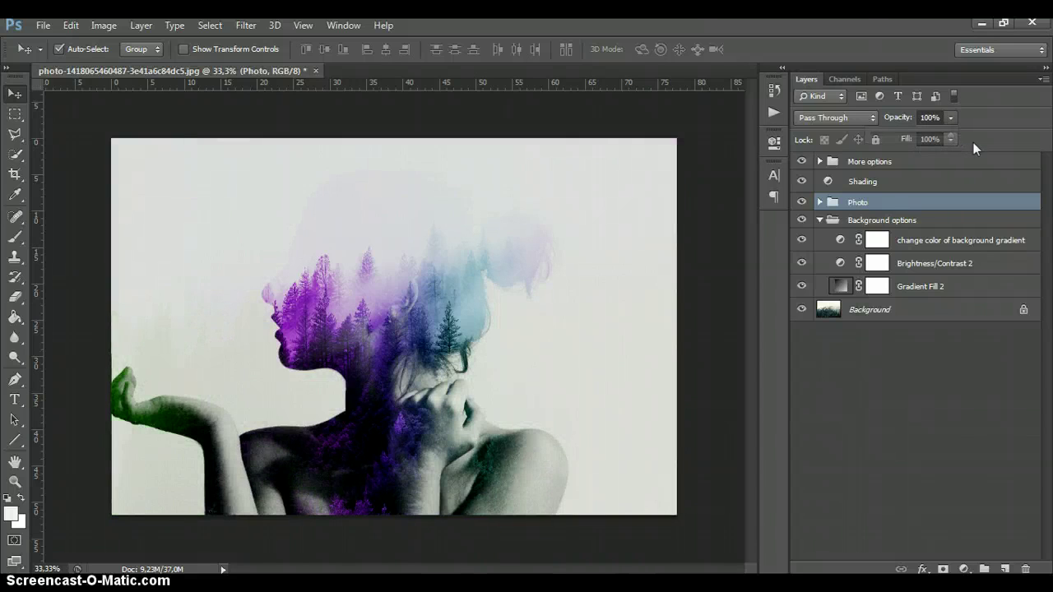